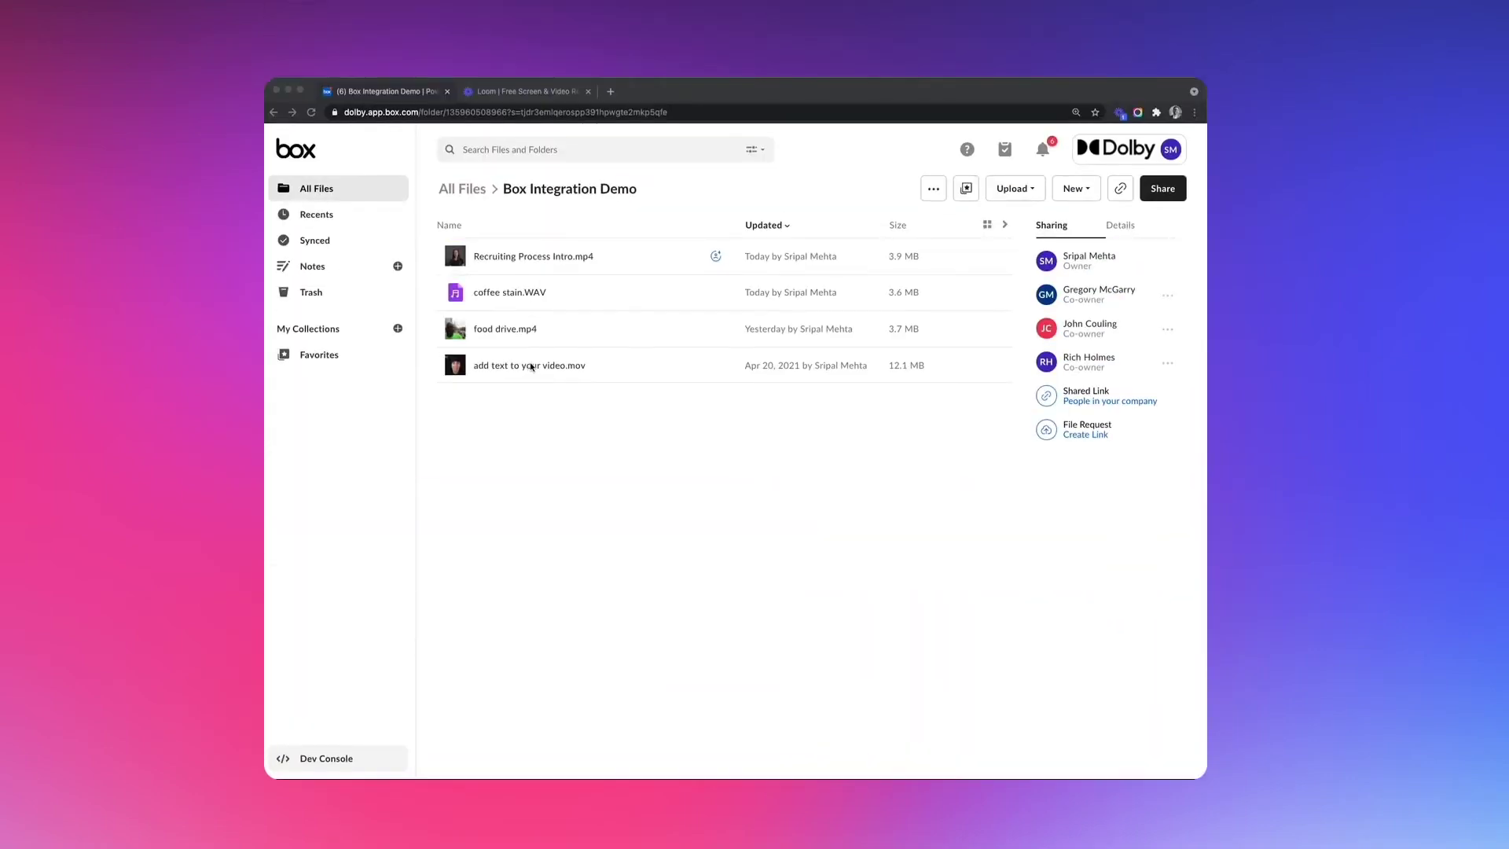
Step: After previewing 'add text to your video.mov', send it to Dolby.io Audio Enhancement as Lecture content
left_click(528, 366)
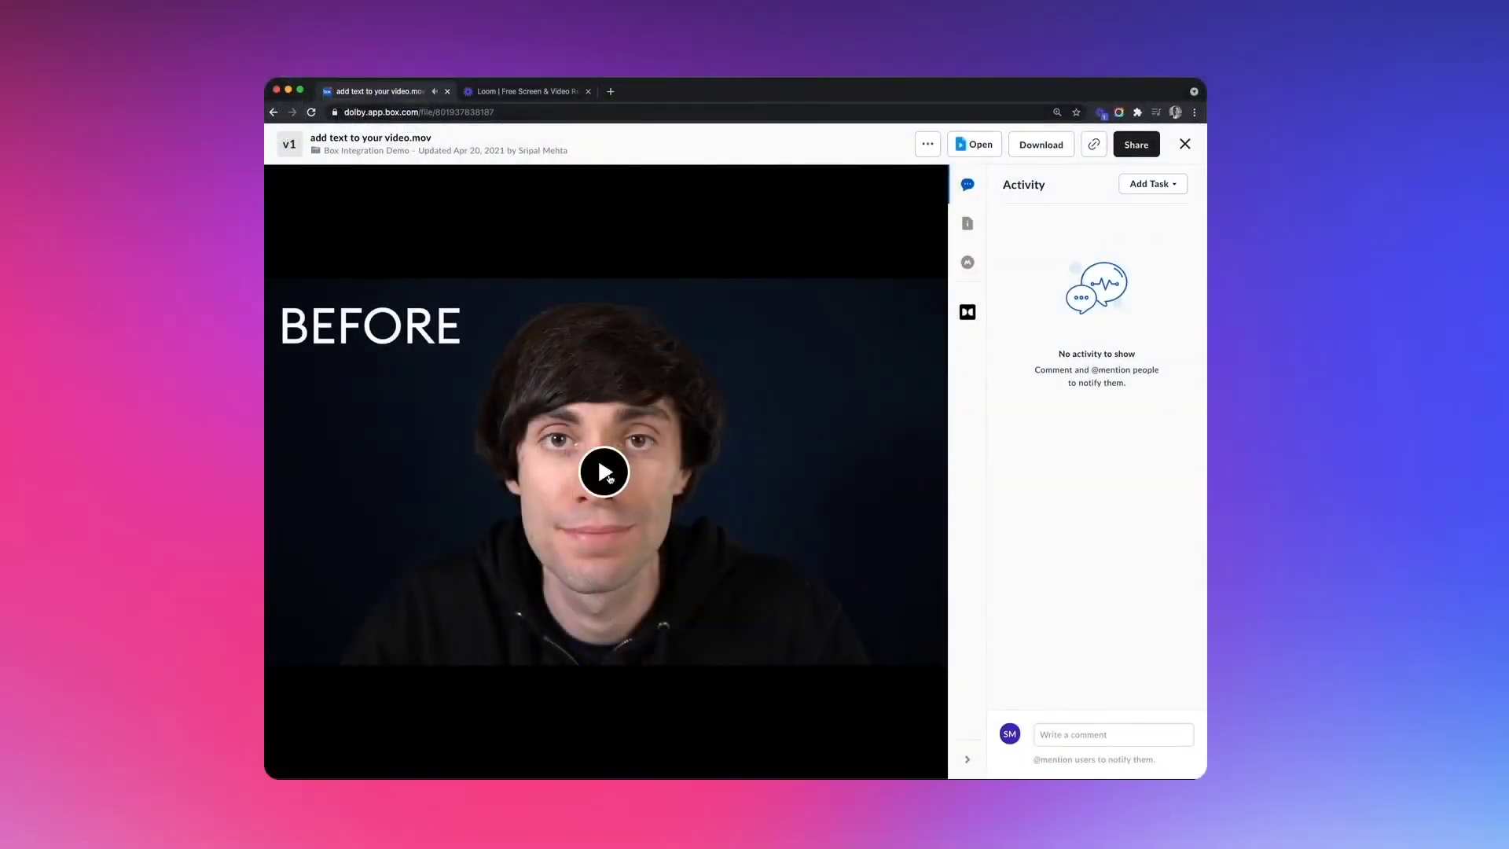
left_click(1187, 146)
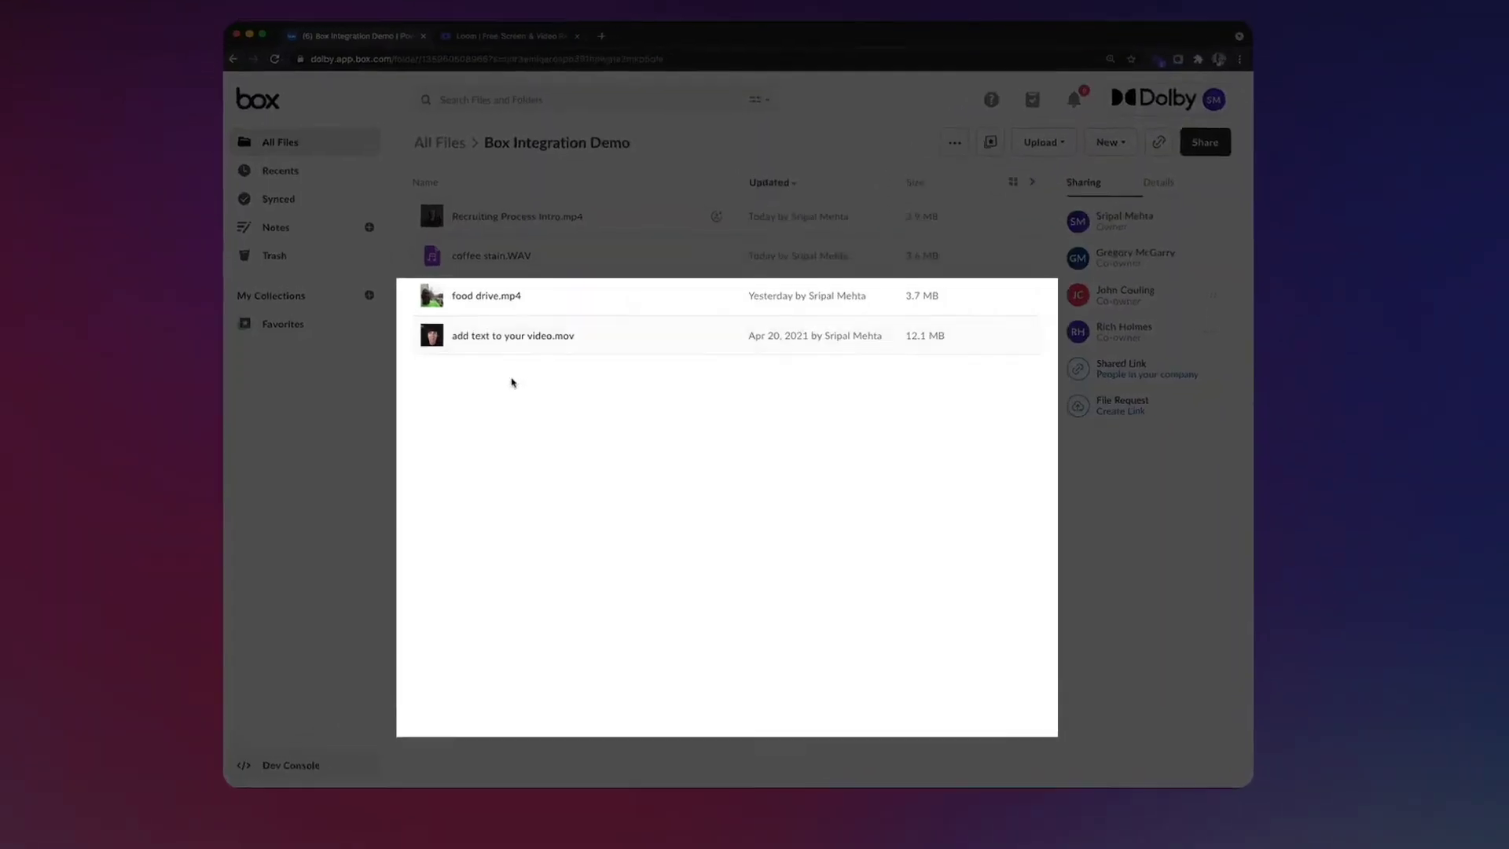
right_click(442, 274)
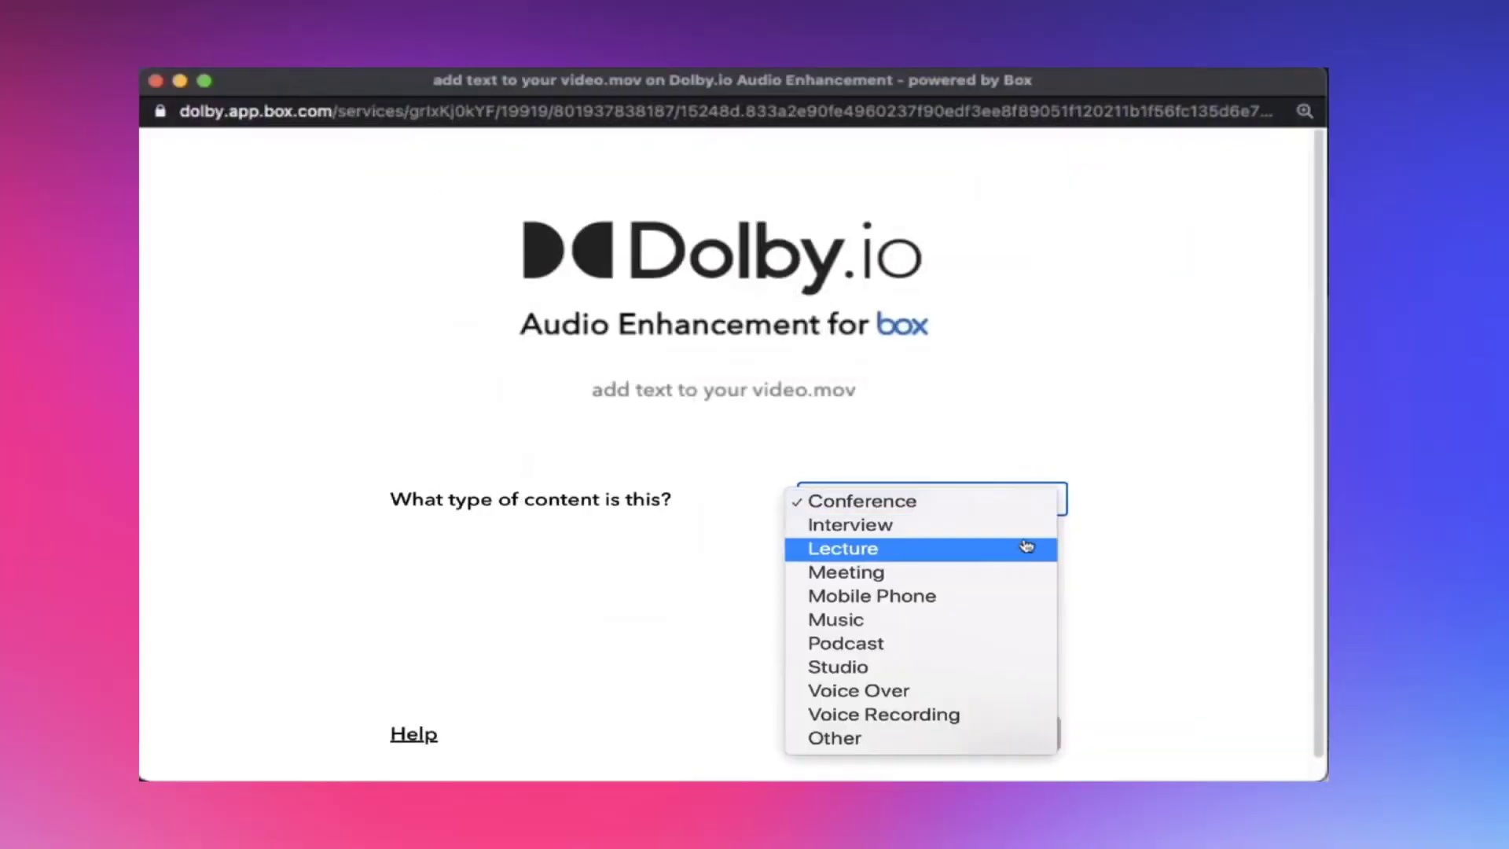
left_click(1025, 549)
left_click(996, 734)
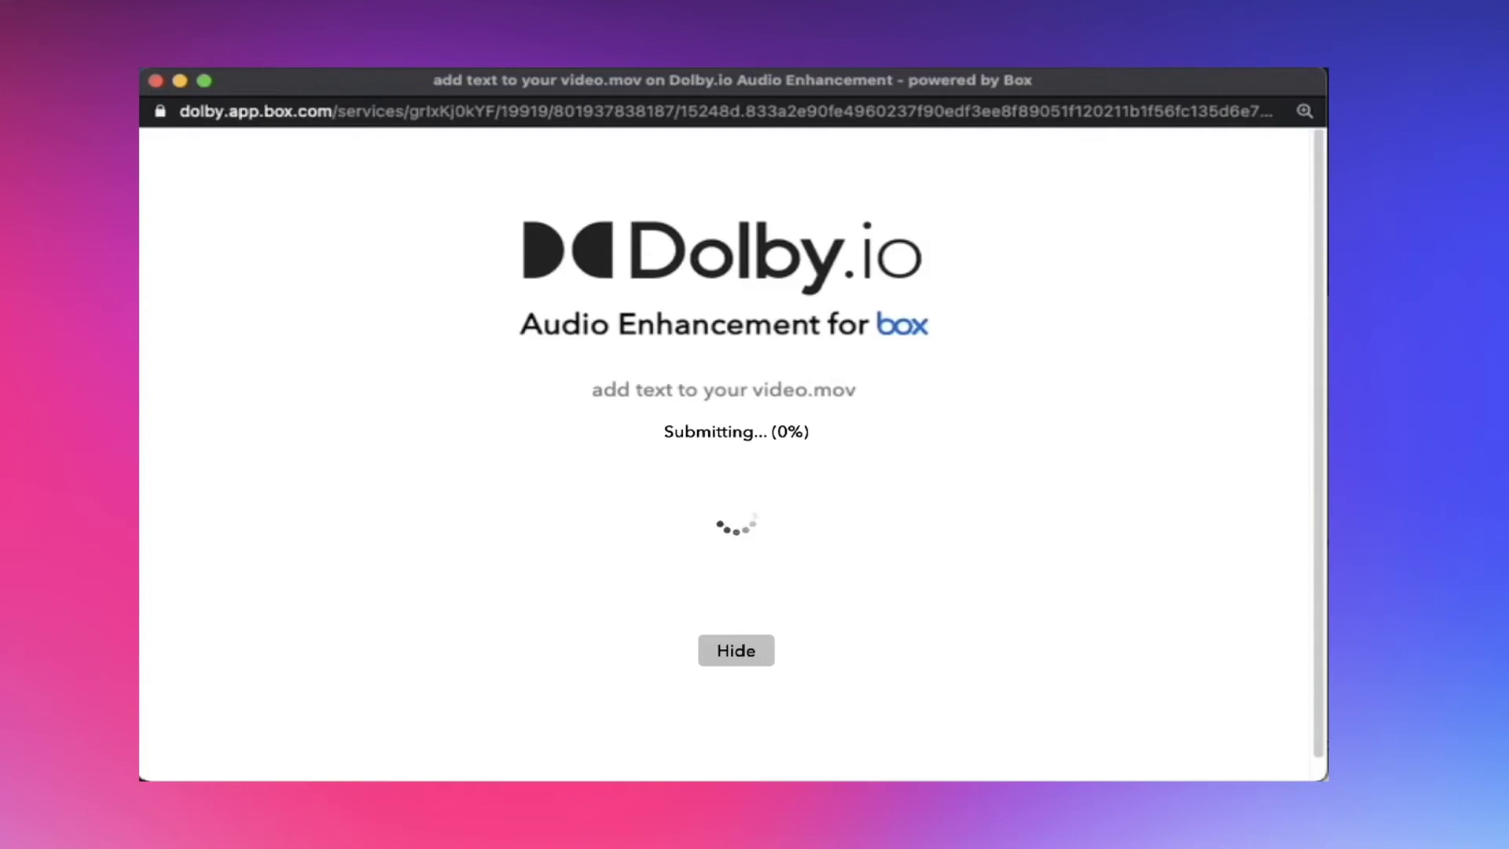